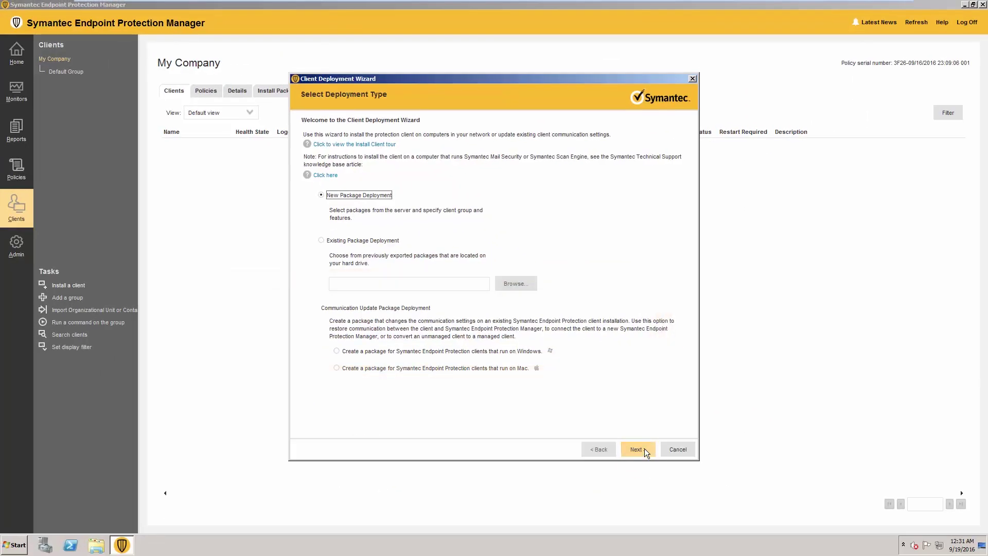
Start a new package deployment using the Windows package, installing clients into Default Group
click(638, 449)
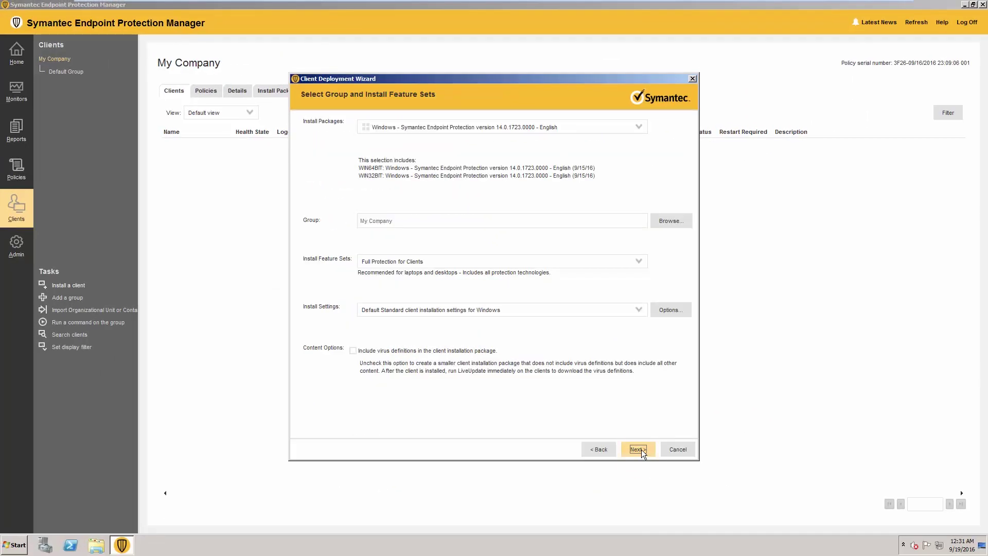
click(554, 129)
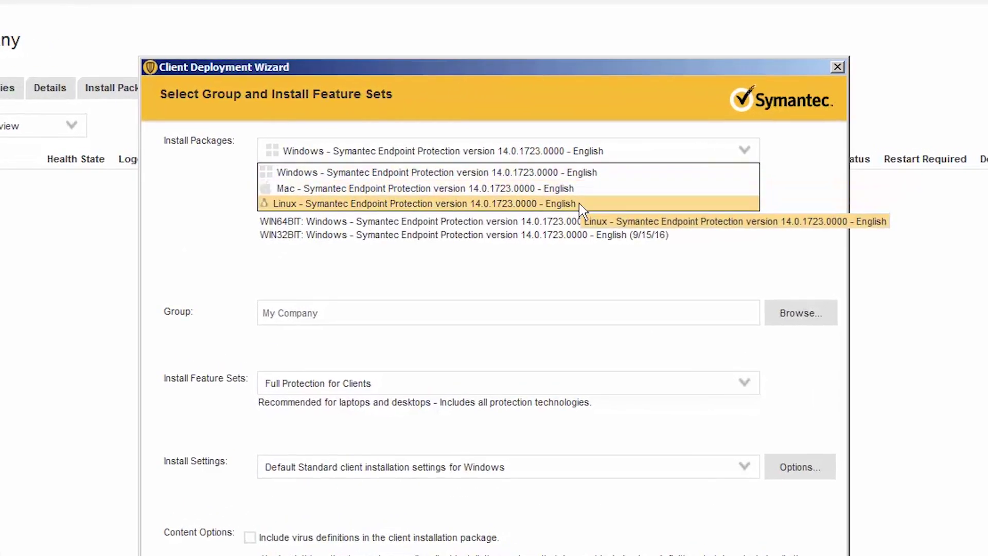
click(601, 176)
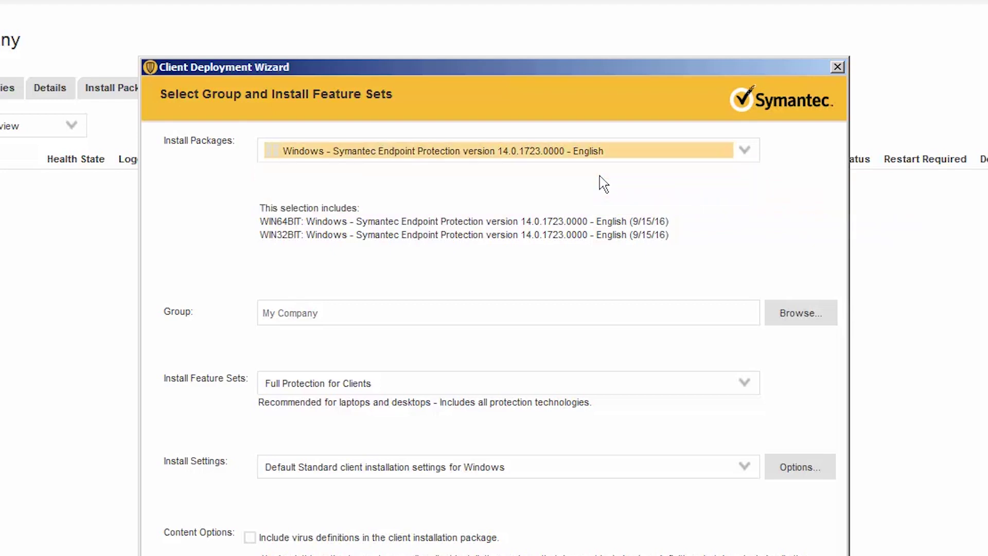
click(811, 321)
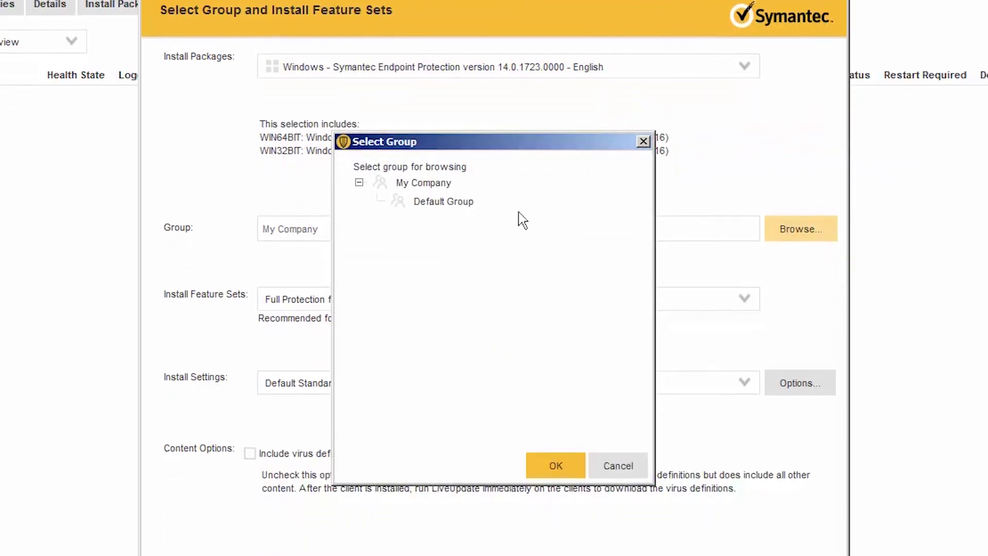
click(467, 205)
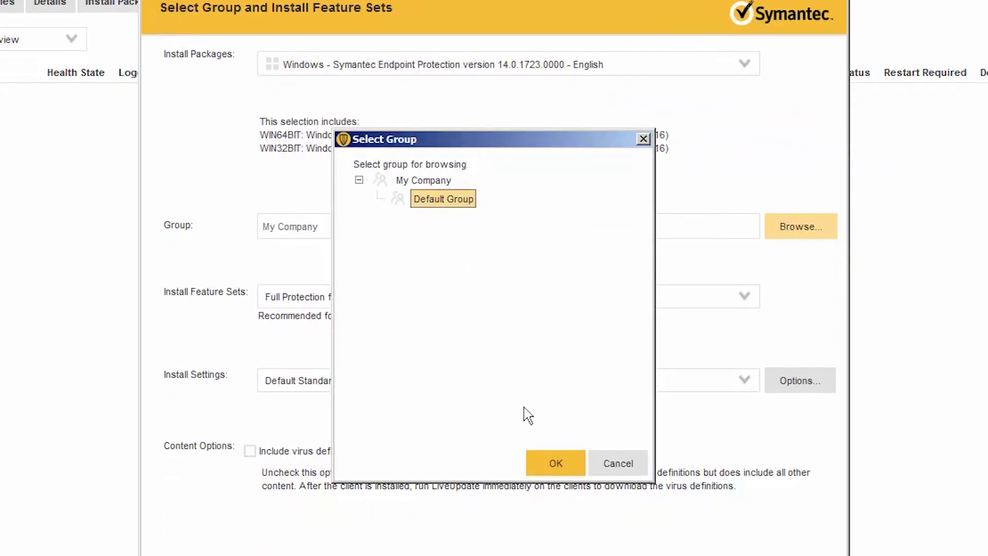
click(555, 461)
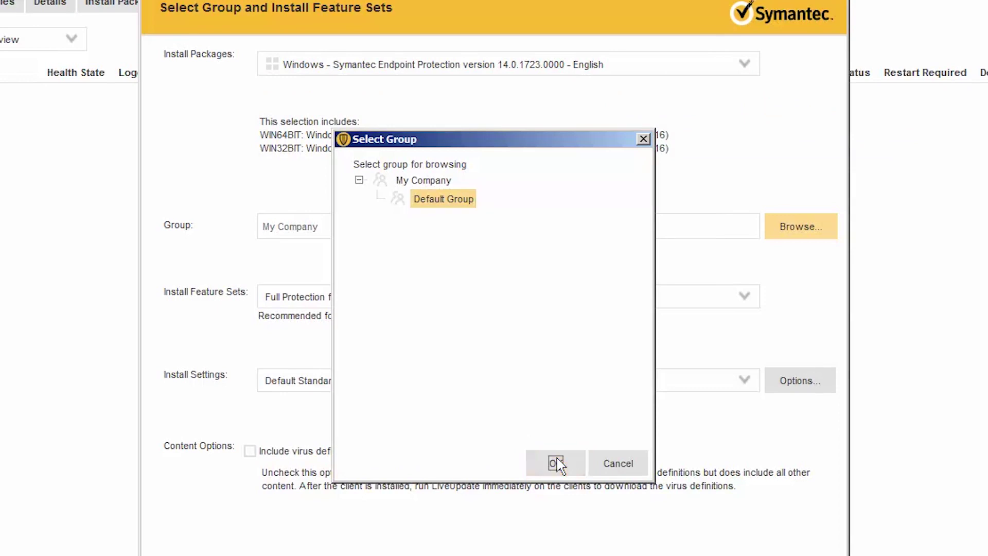
Keep Full Protection for Clients and Default Standard settings, and include virus definitions in the package
click(330, 303)
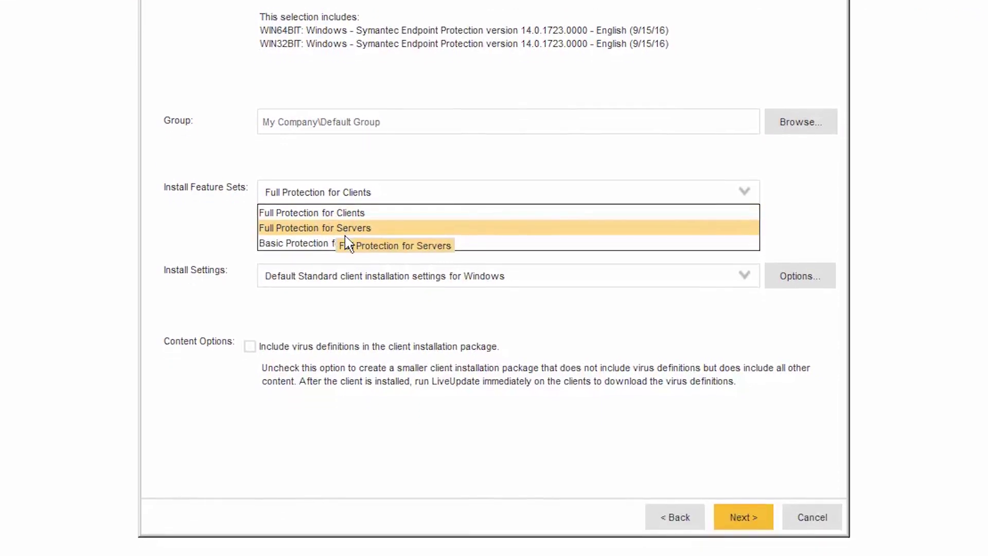
click(360, 204)
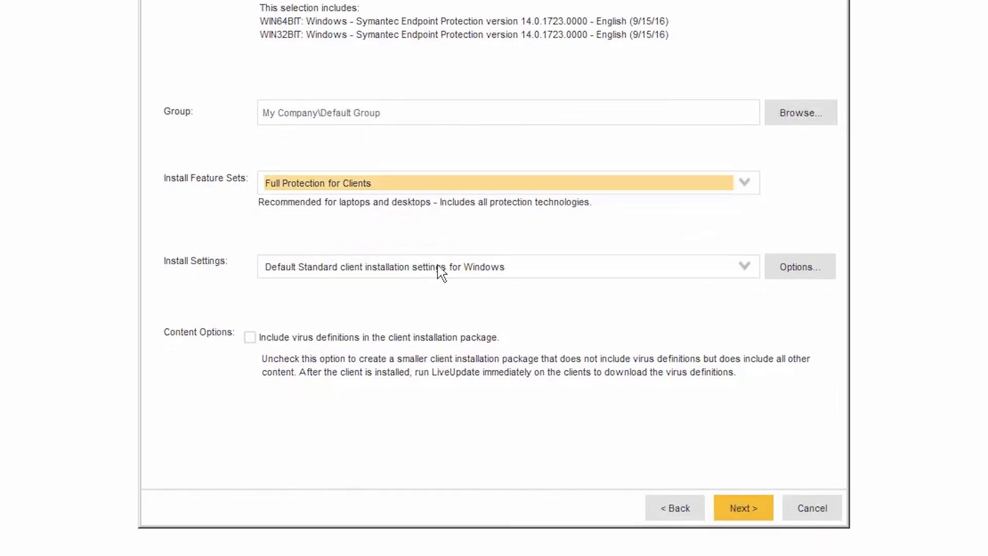
click(557, 283)
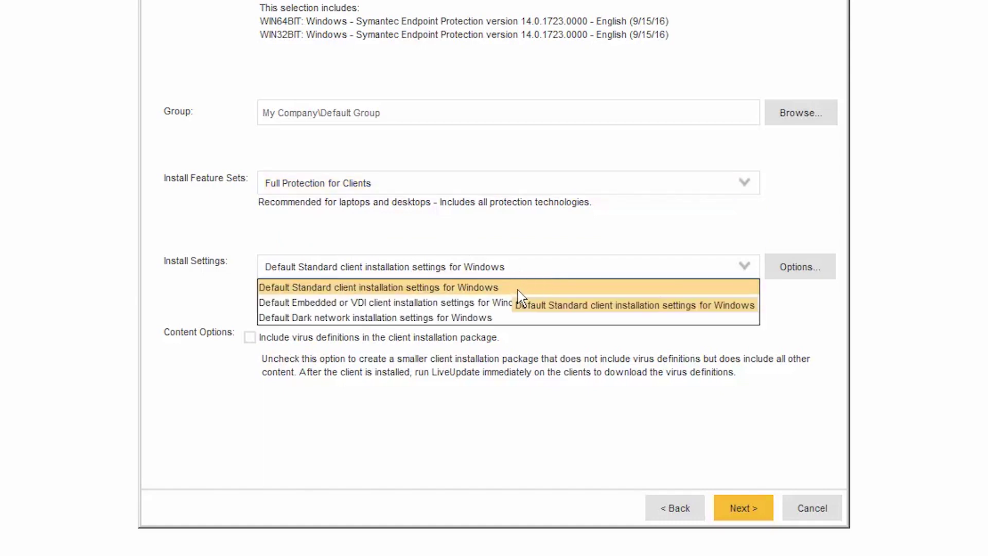
click(540, 291)
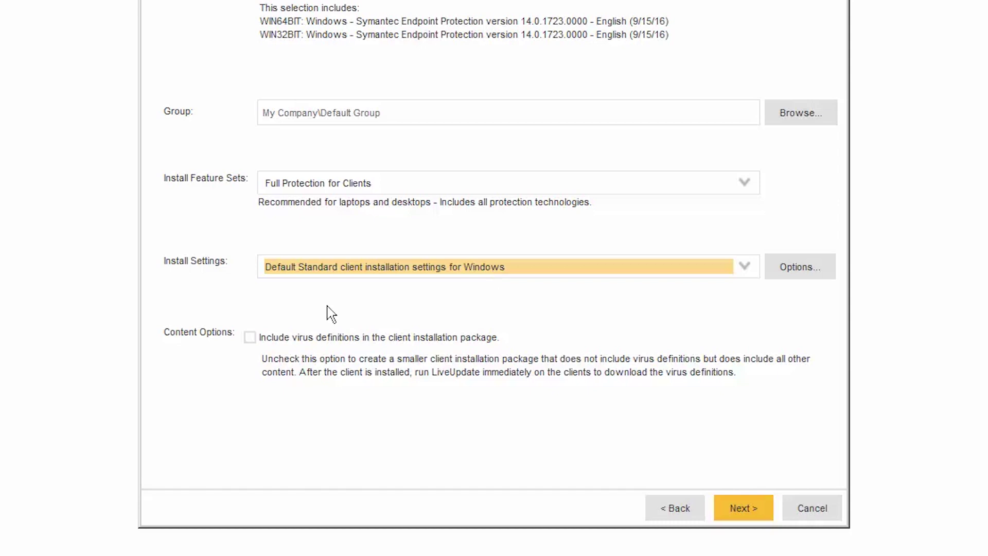
click(253, 339)
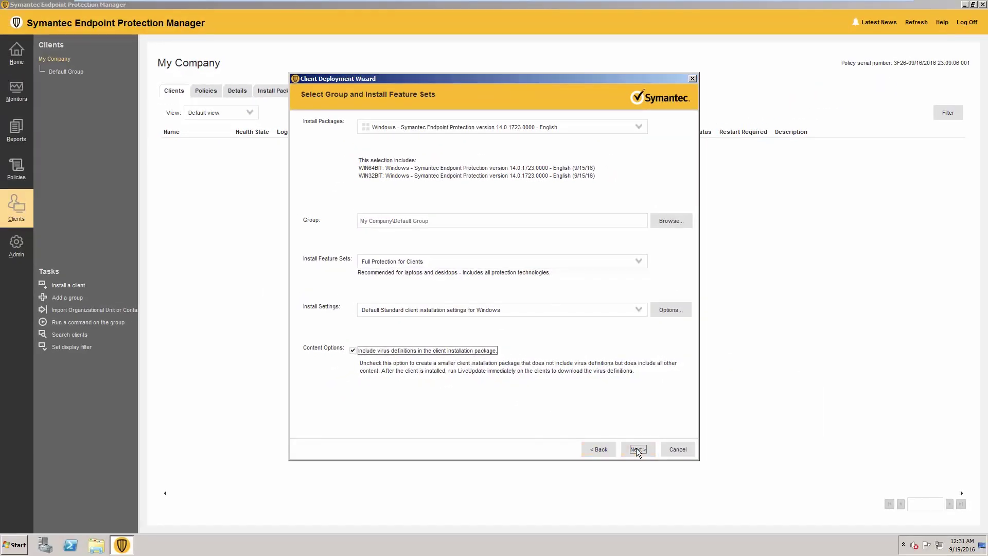
click(640, 451)
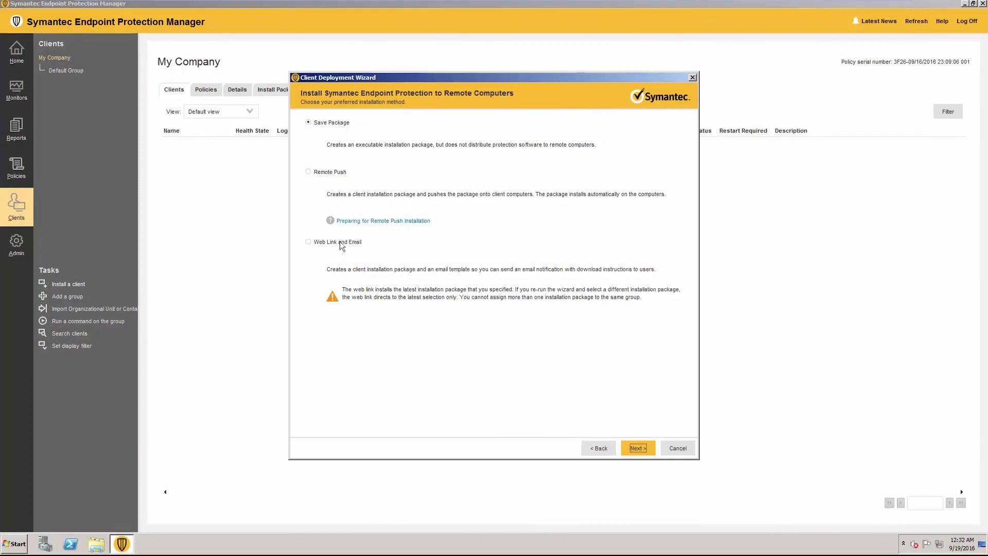
Select Web Link and Email as the installation method and continue
click(340, 242)
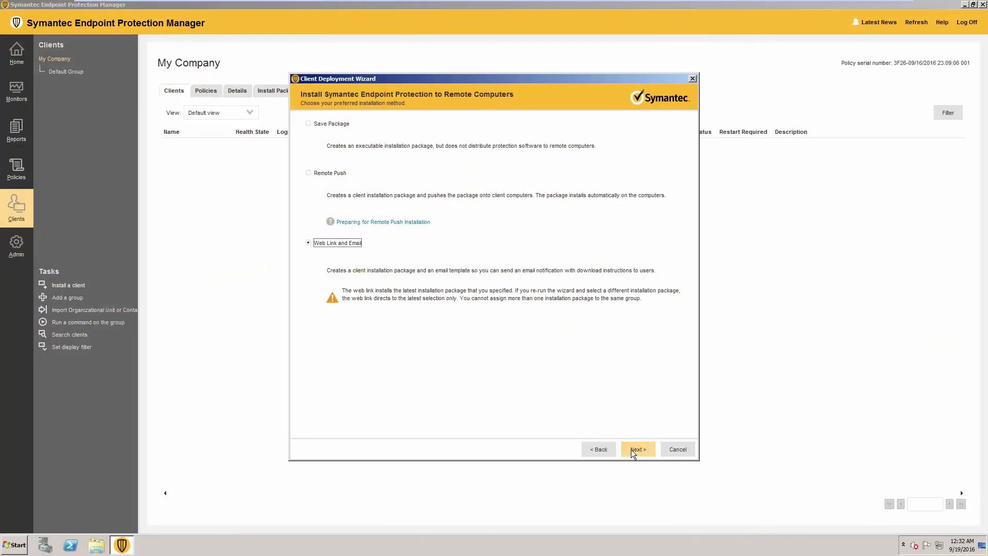
click(632, 451)
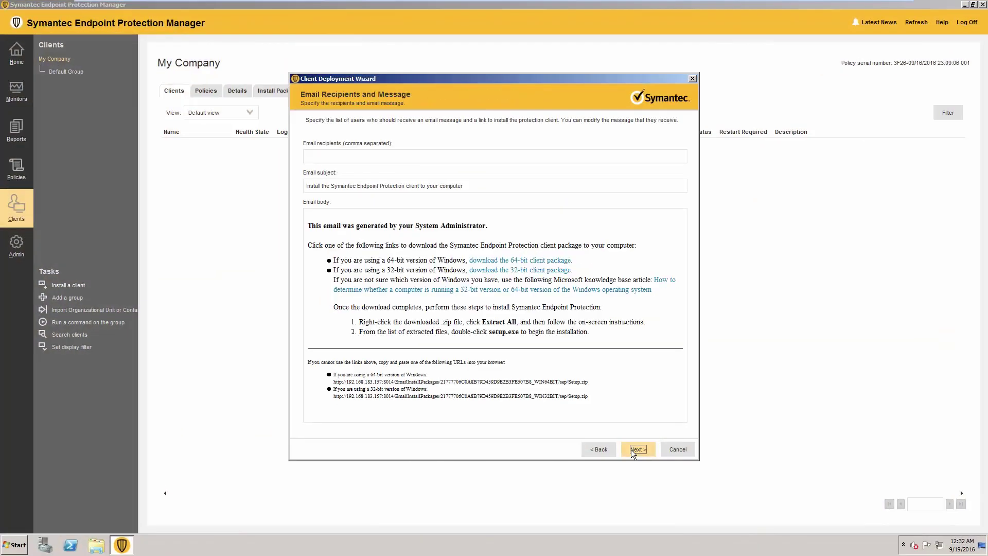
Enter the recipient's e-mail address, send the web link, and close the finished wizard
click(409, 157)
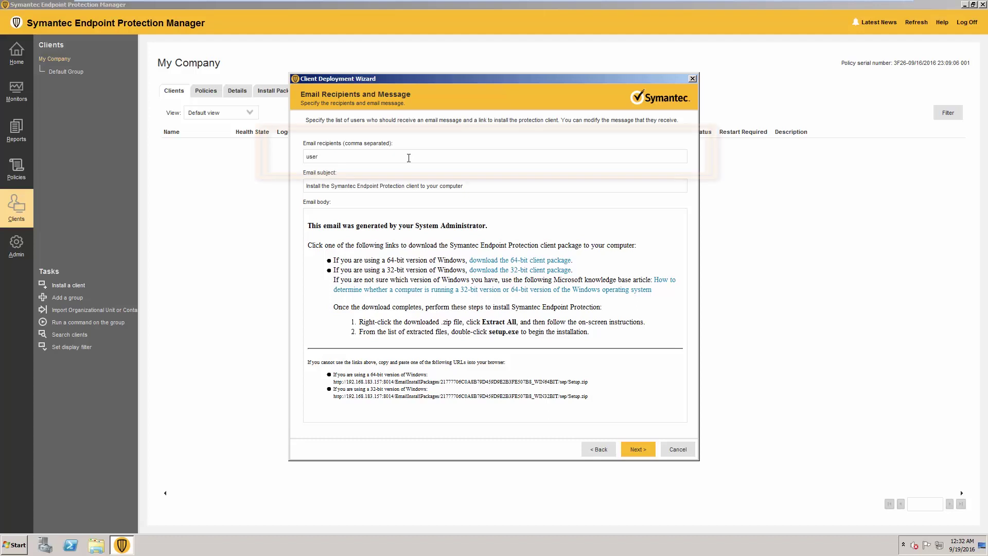
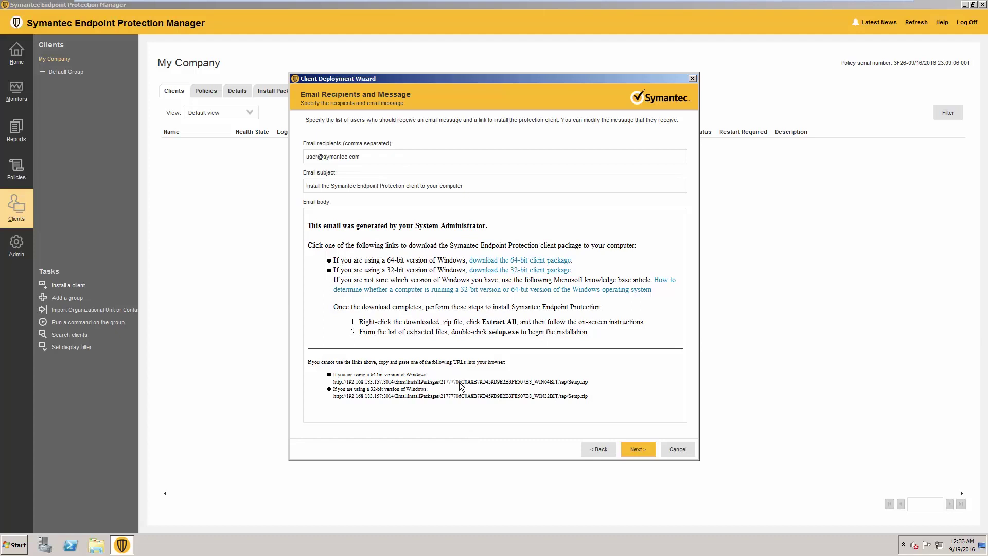
click(646, 453)
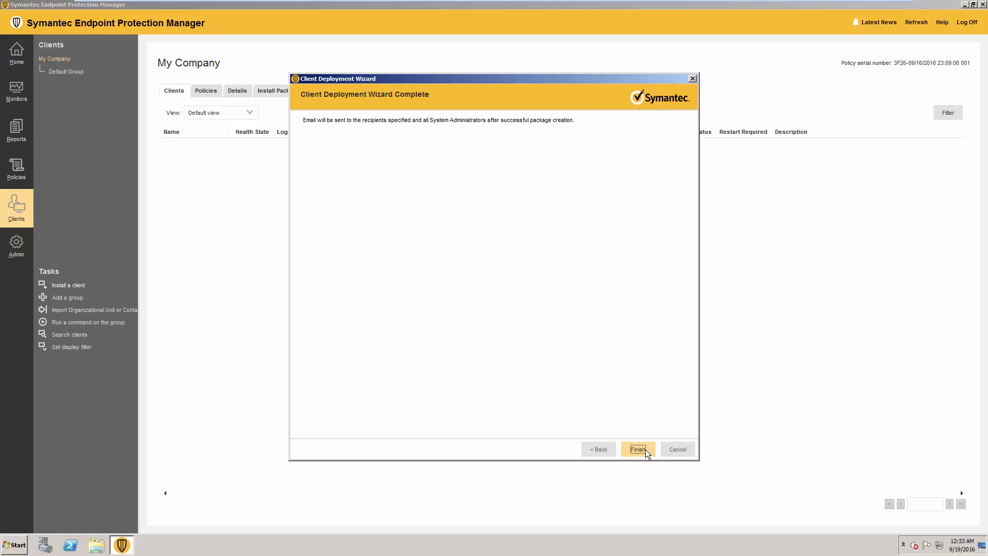
click(638, 449)
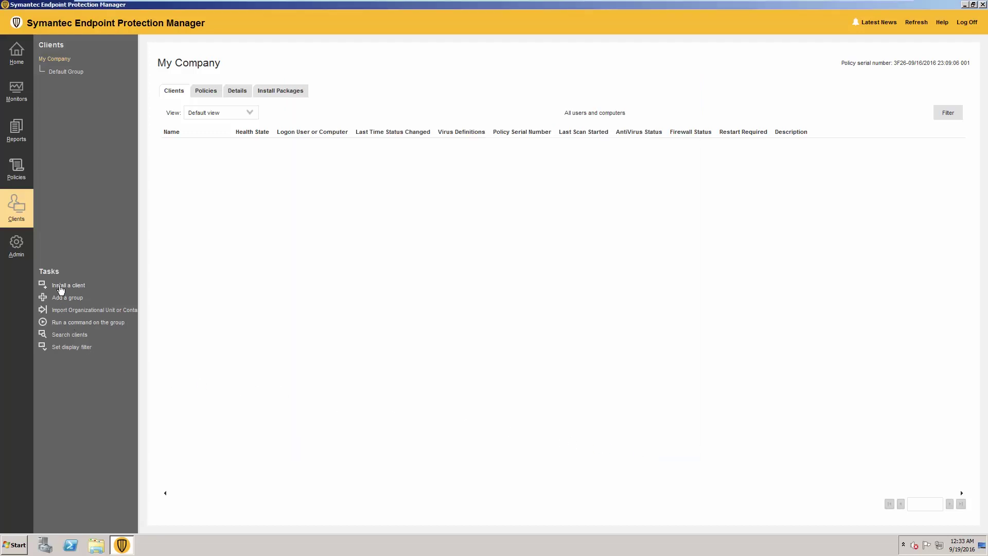
Reopen the client installation wizard with Remote Push selected to reach computer selection
click(61, 289)
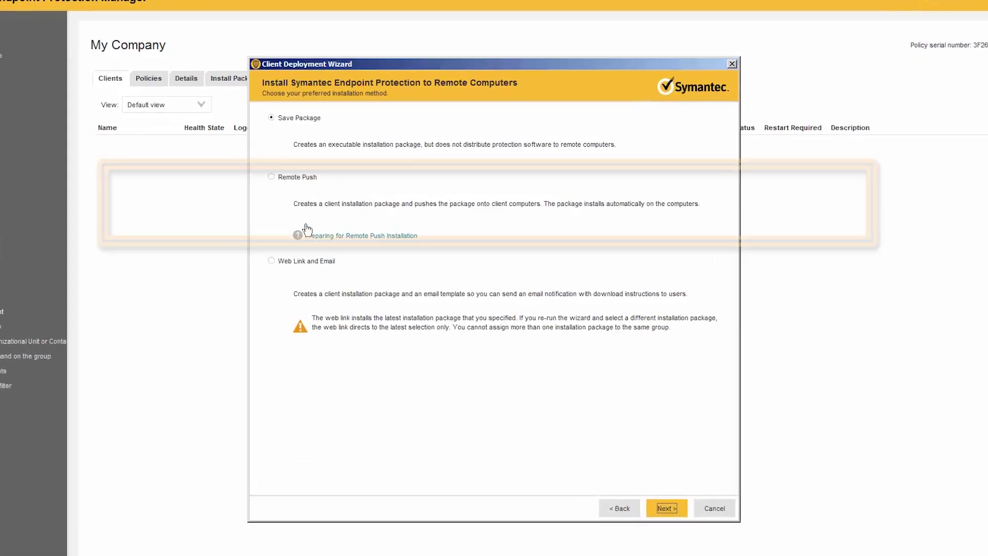
click(325, 172)
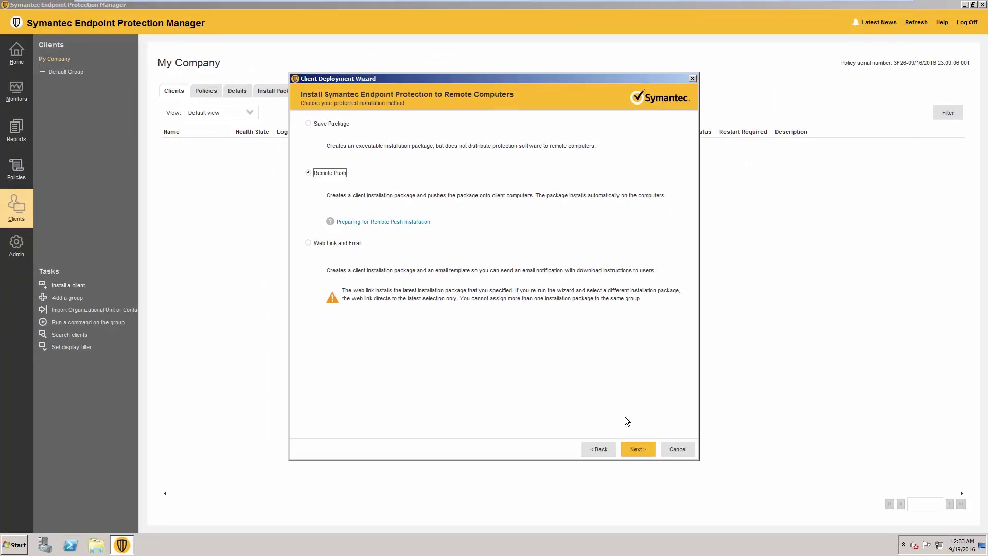
click(637, 449)
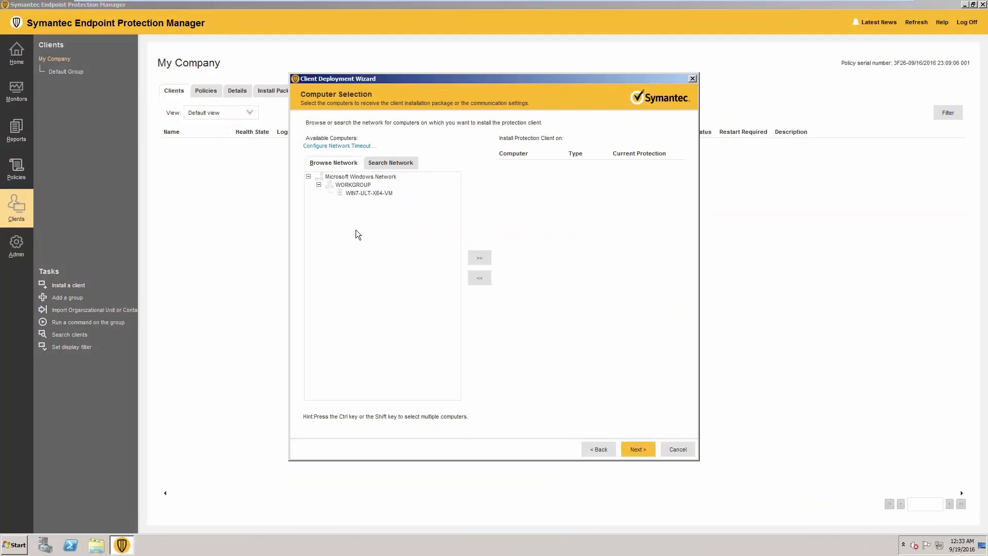
Search the network for computers in the IP range 192.168.183.143 to 192.168.183.143
click(369, 193)
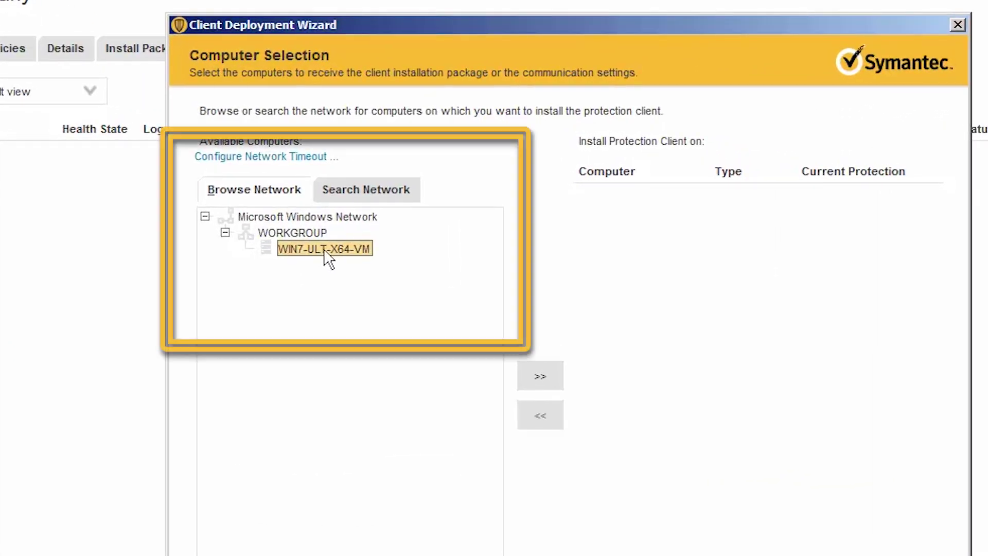
click(362, 192)
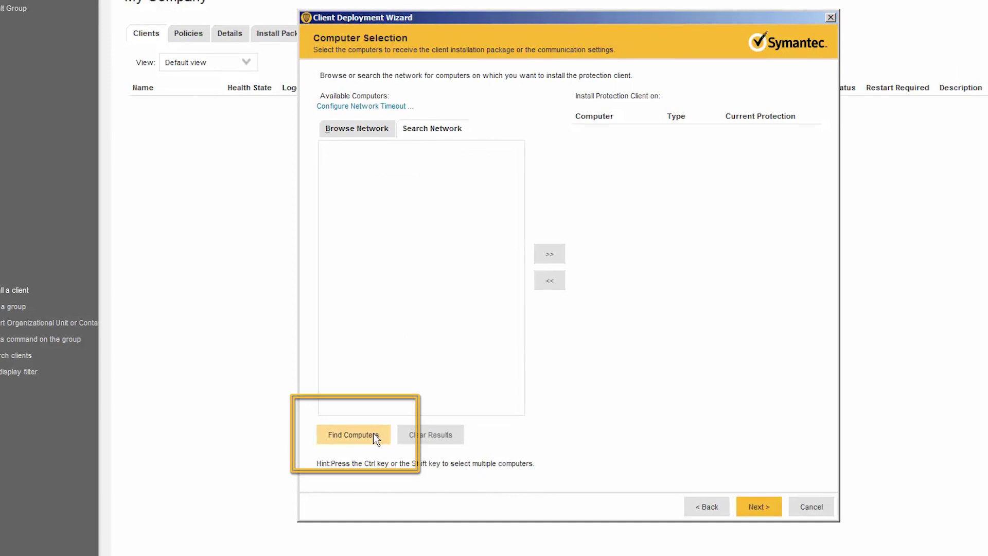
click(374, 434)
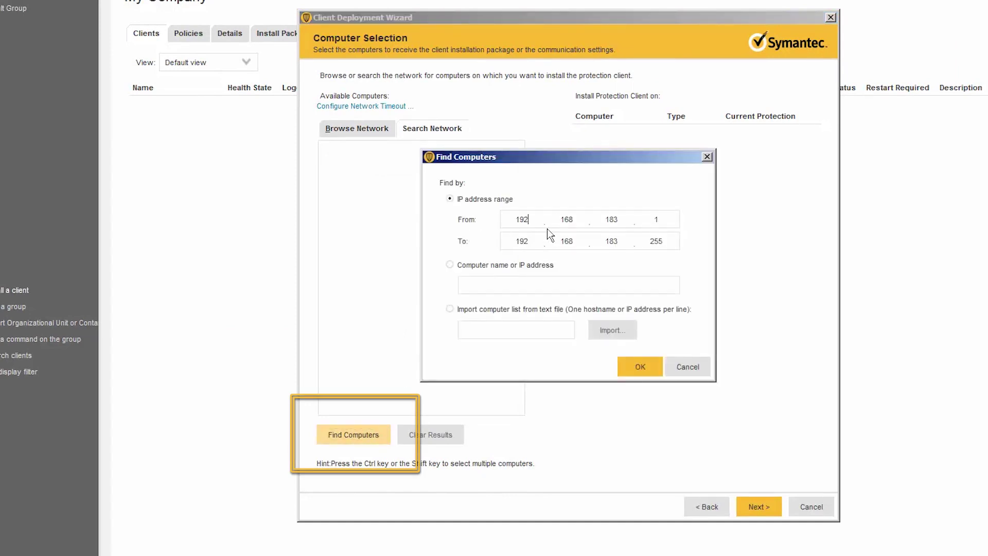
click(664, 220)
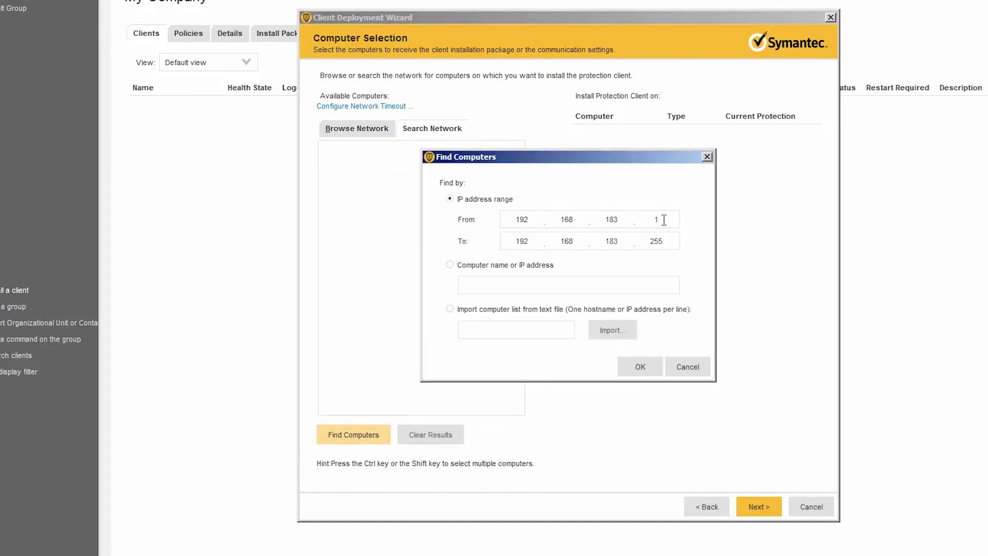
text(43)
click(677, 238)
drag(653, 245, 651, 244)
text(143)
click(640, 366)
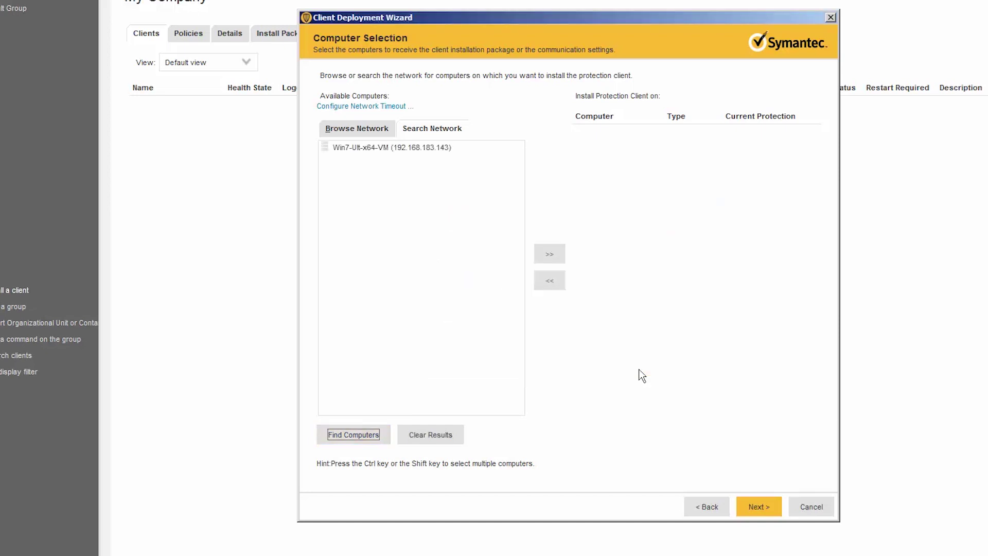
Add Win7-Ult-x64-VM to the install list and enter its administrator login credentials
click(399, 150)
click(550, 254)
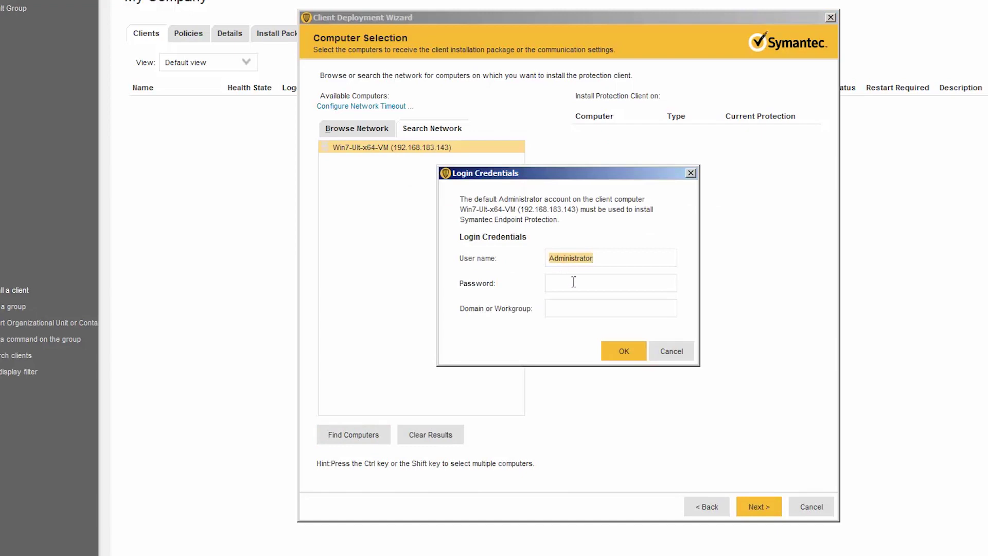
key(Tab)
text(••••••••)
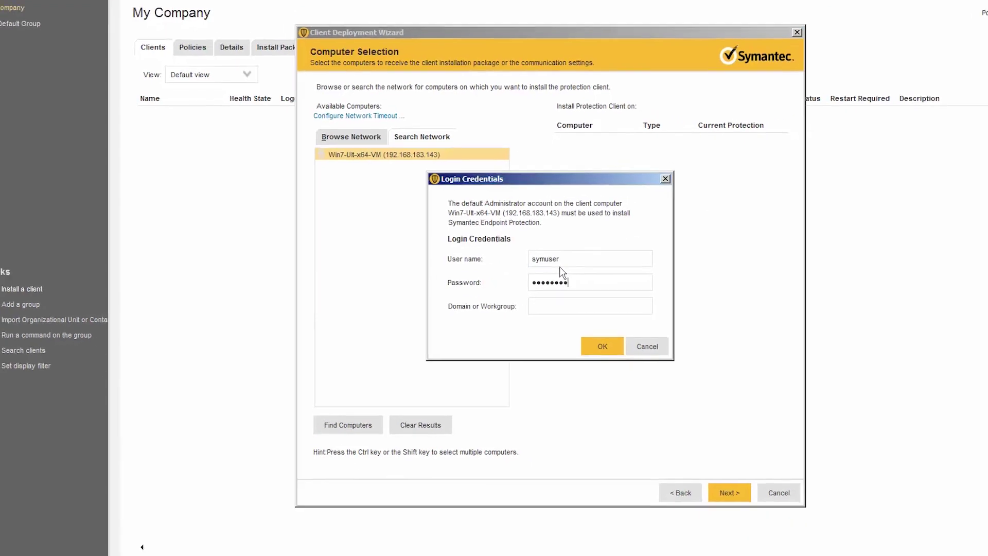
click(627, 353)
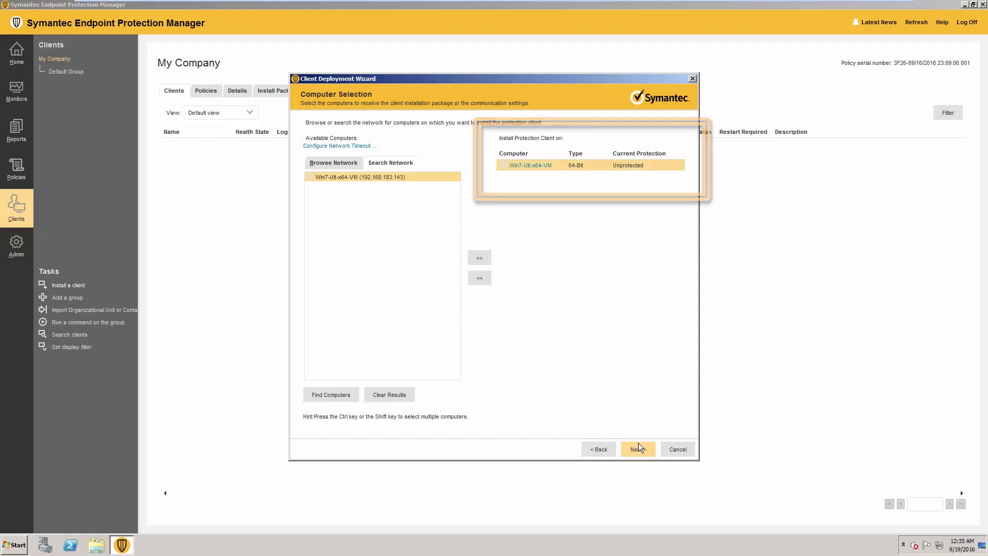
Review the install summary and send the client software to Win7-Ult-x64-VM
click(639, 450)
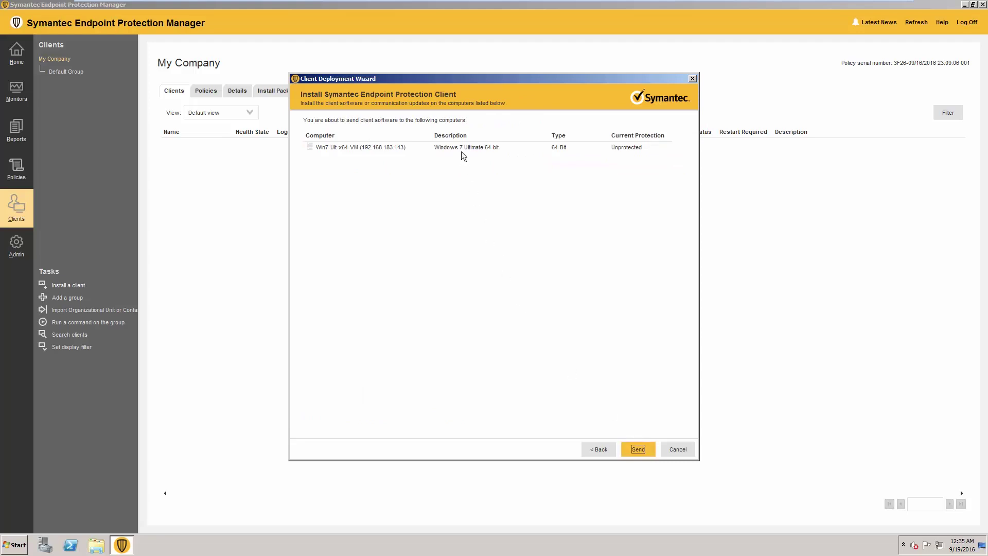
click(638, 450)
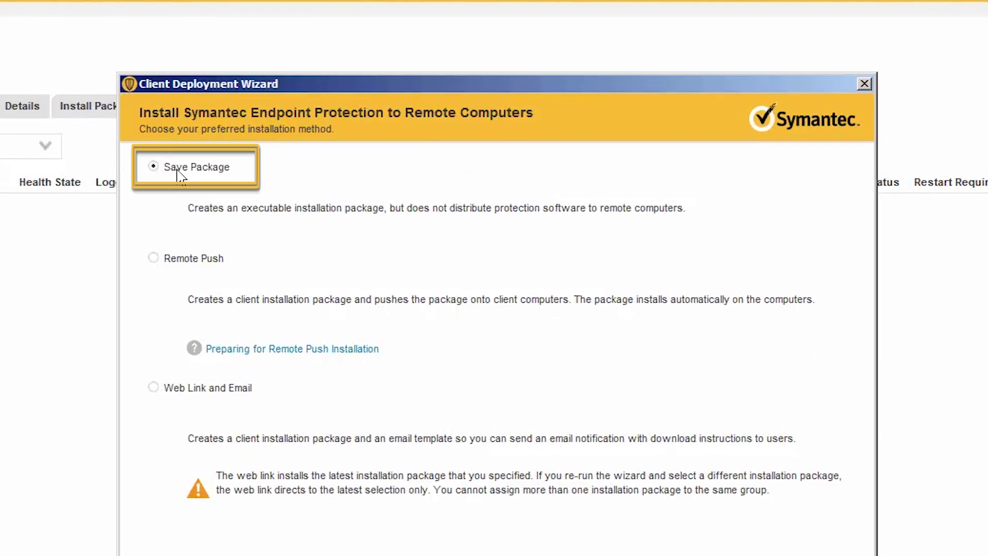
Select Save Package as the installation method
click(179, 169)
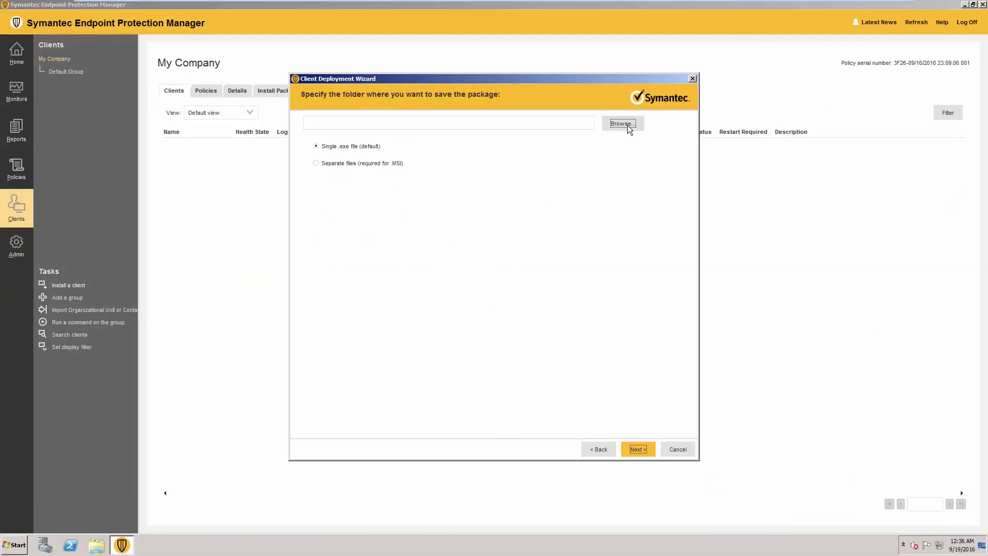
Save a single .exe package to C:\Users\Administrator\Documents and start creating SETUP.EXE
click(628, 126)
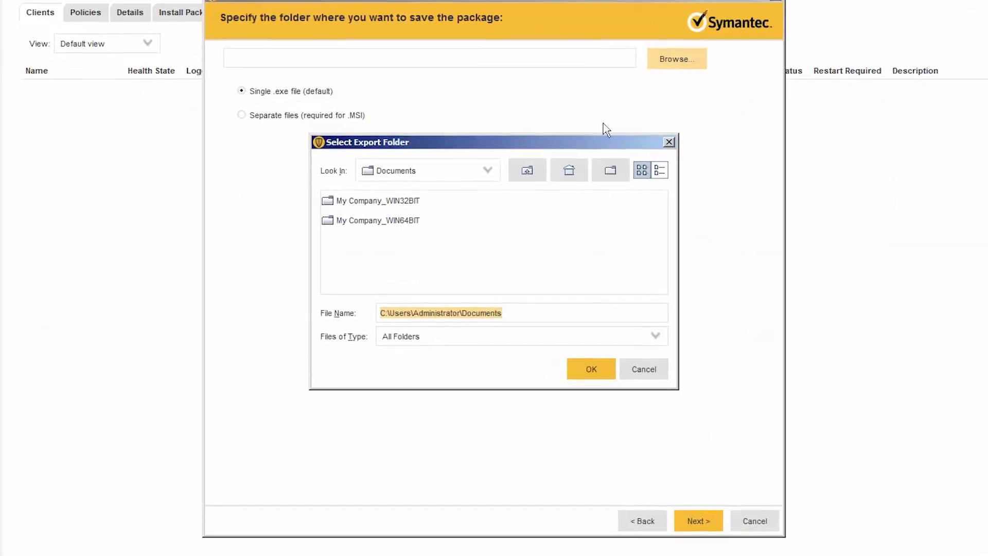
click(589, 369)
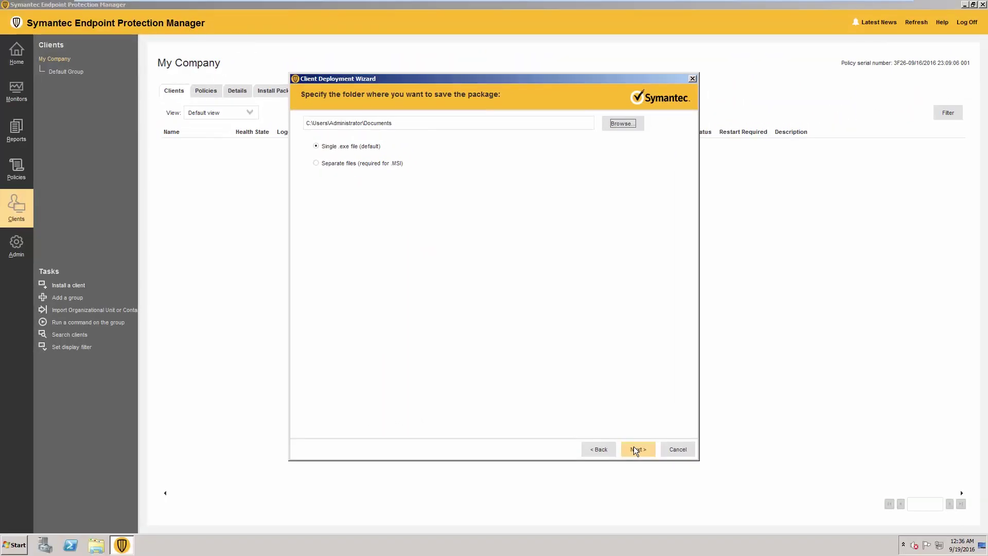
click(696, 522)
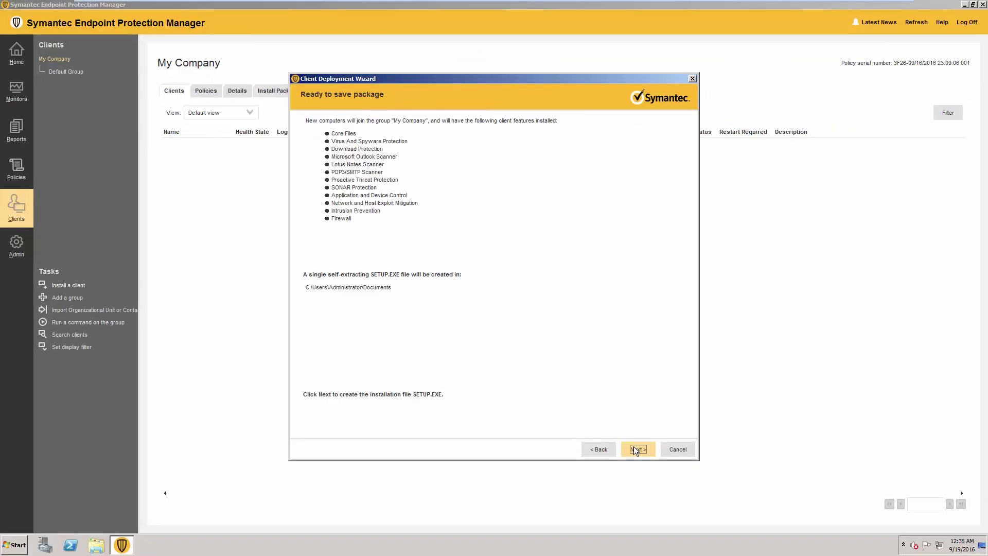
click(634, 447)
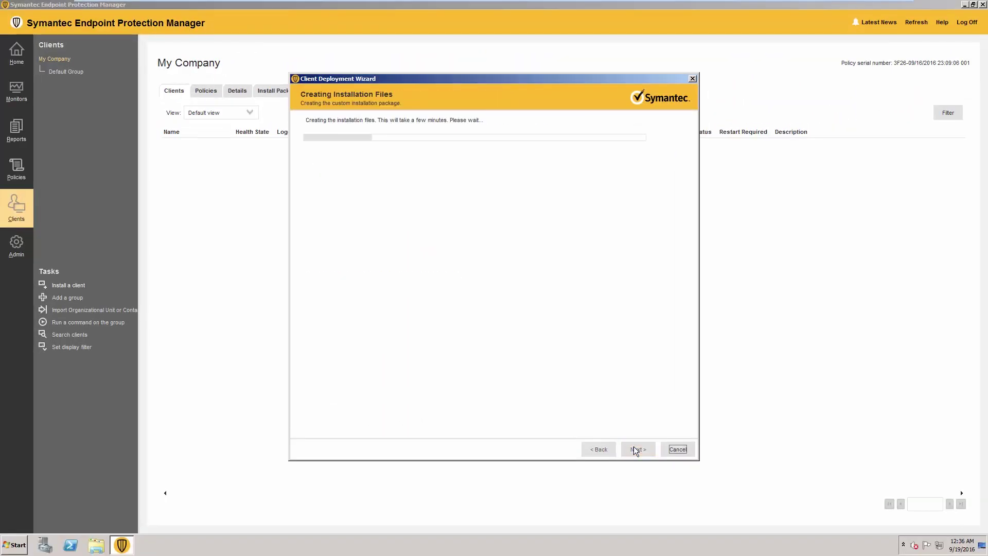